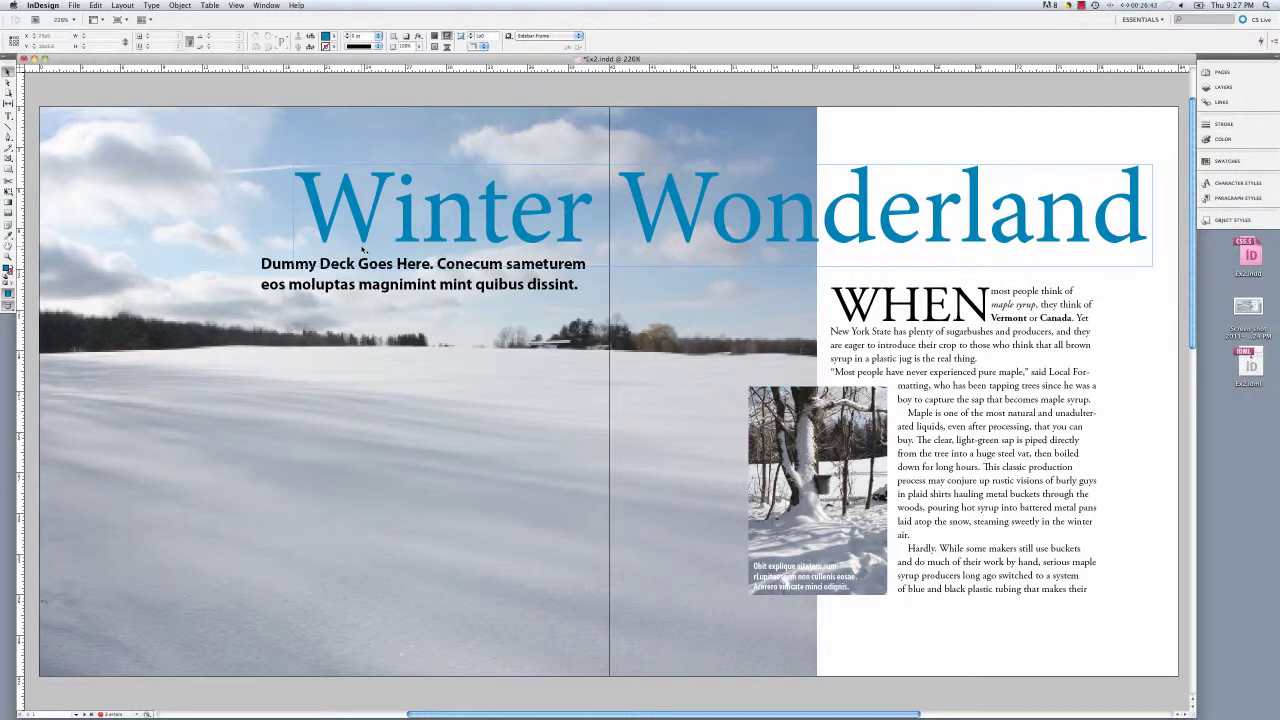
- Switch to the Type tool so the Paragraph Styles list can be used for text
left_click(8, 117)
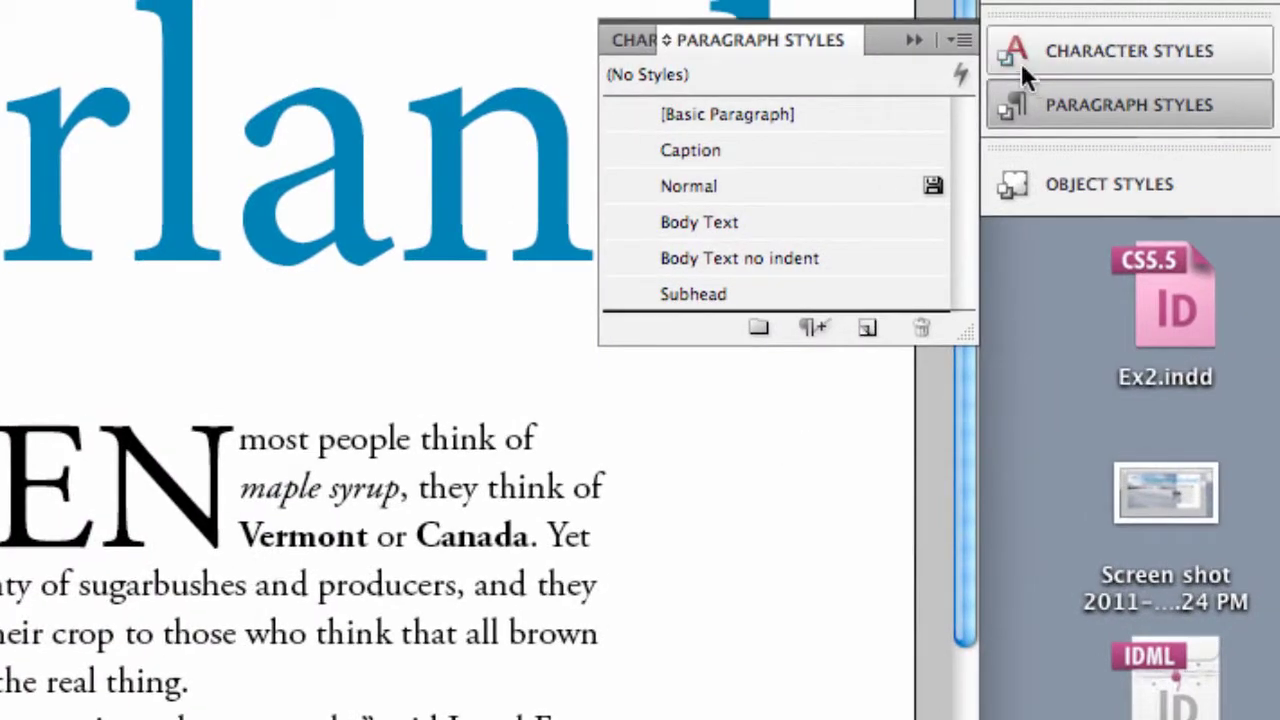
- Create a paragraph style named 'Body Text 2' from the current body text formatting
left_click(964, 42)
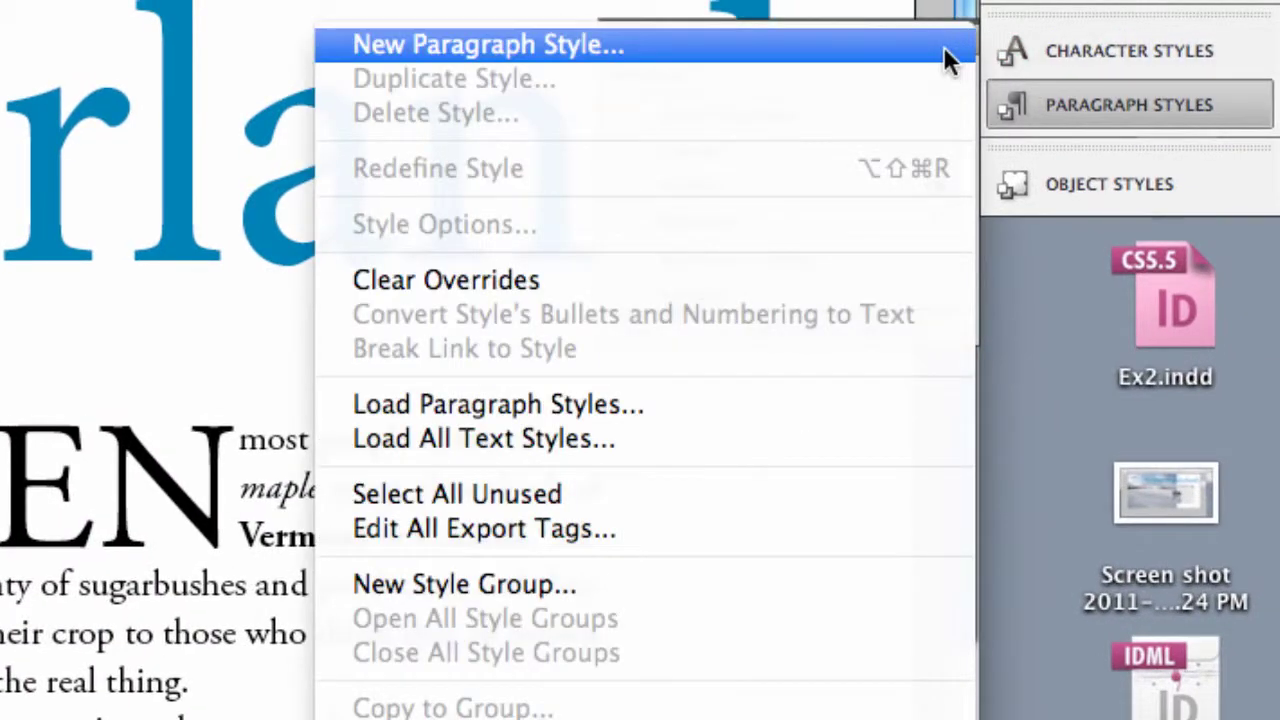
left_click(724, 53)
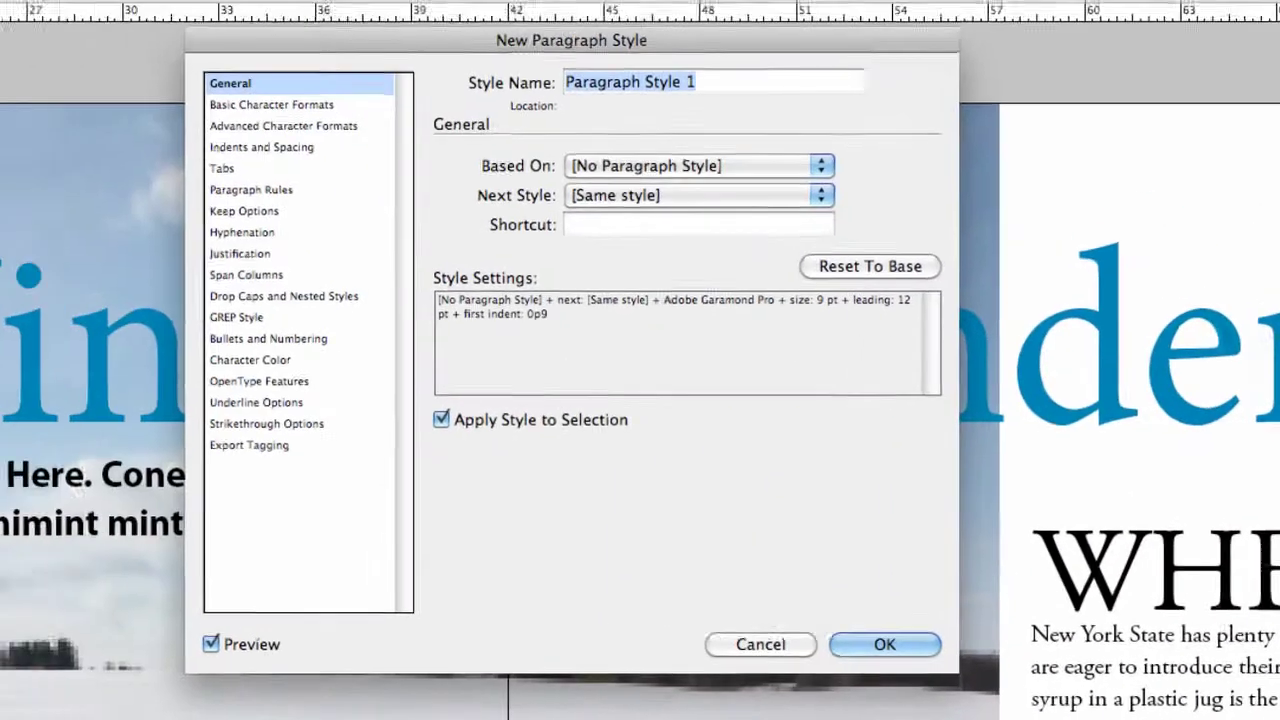
type("Bod")
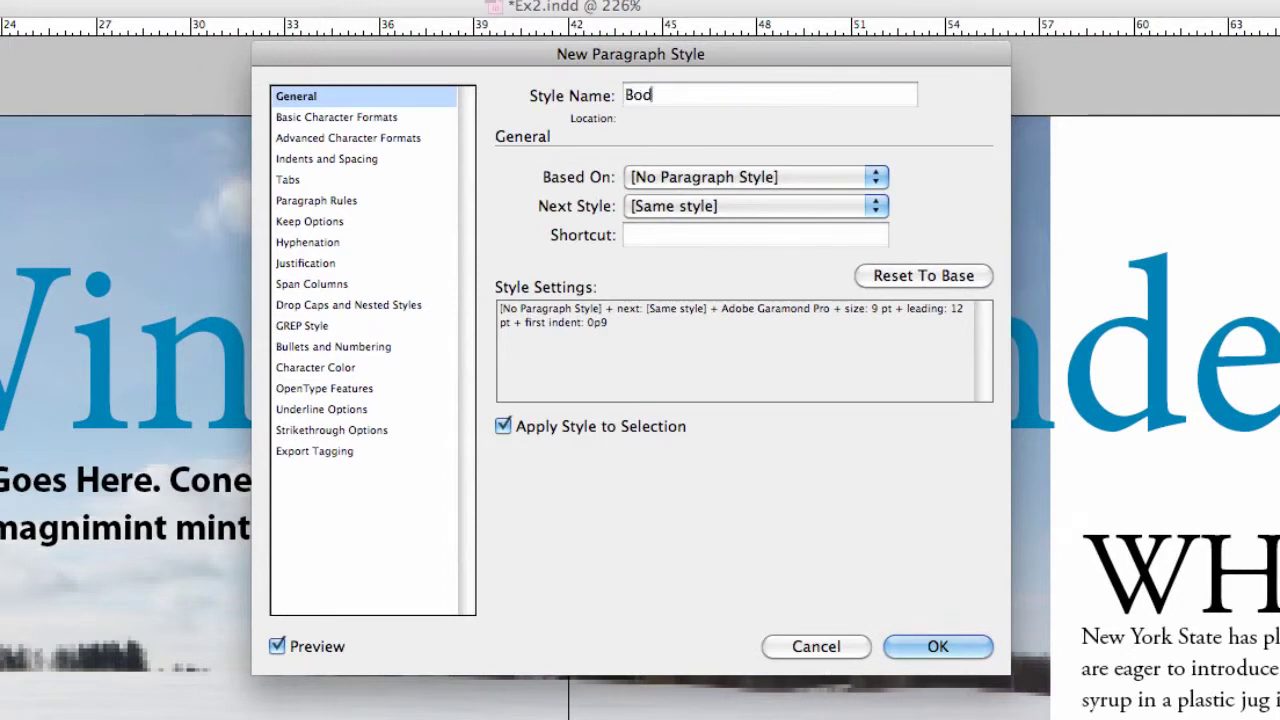
type("y Text 2")
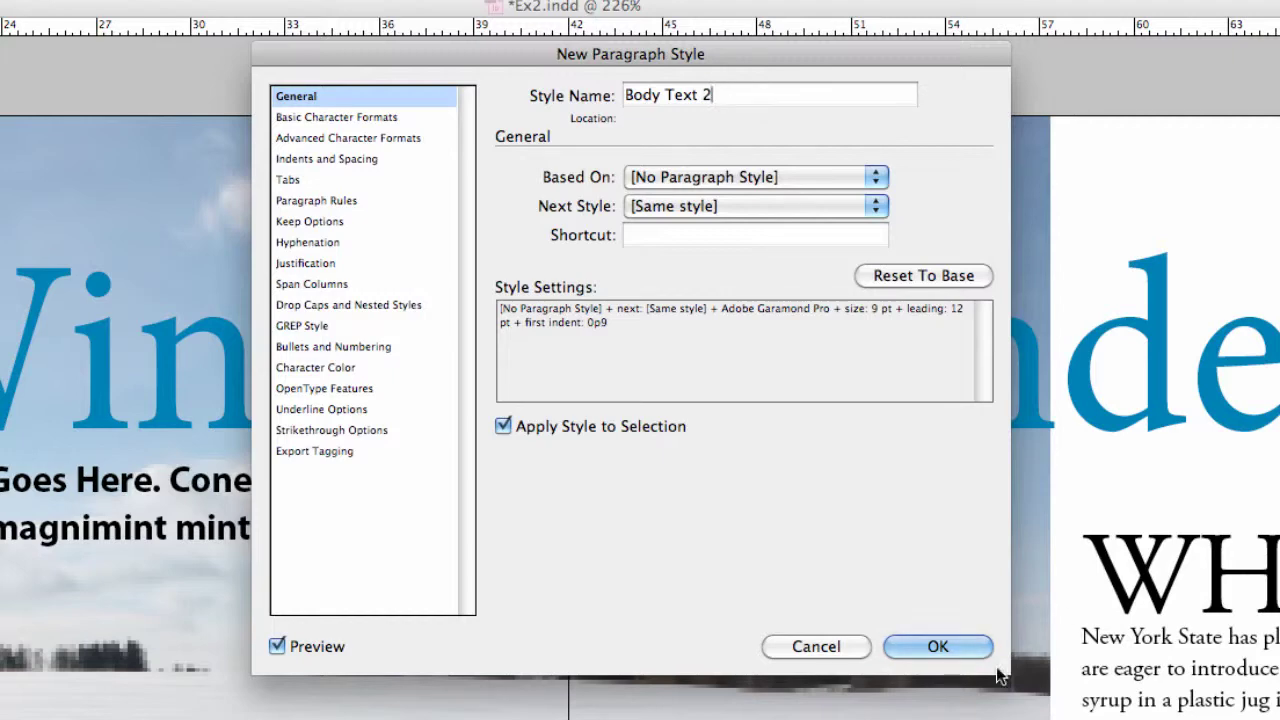
left_click(947, 644)
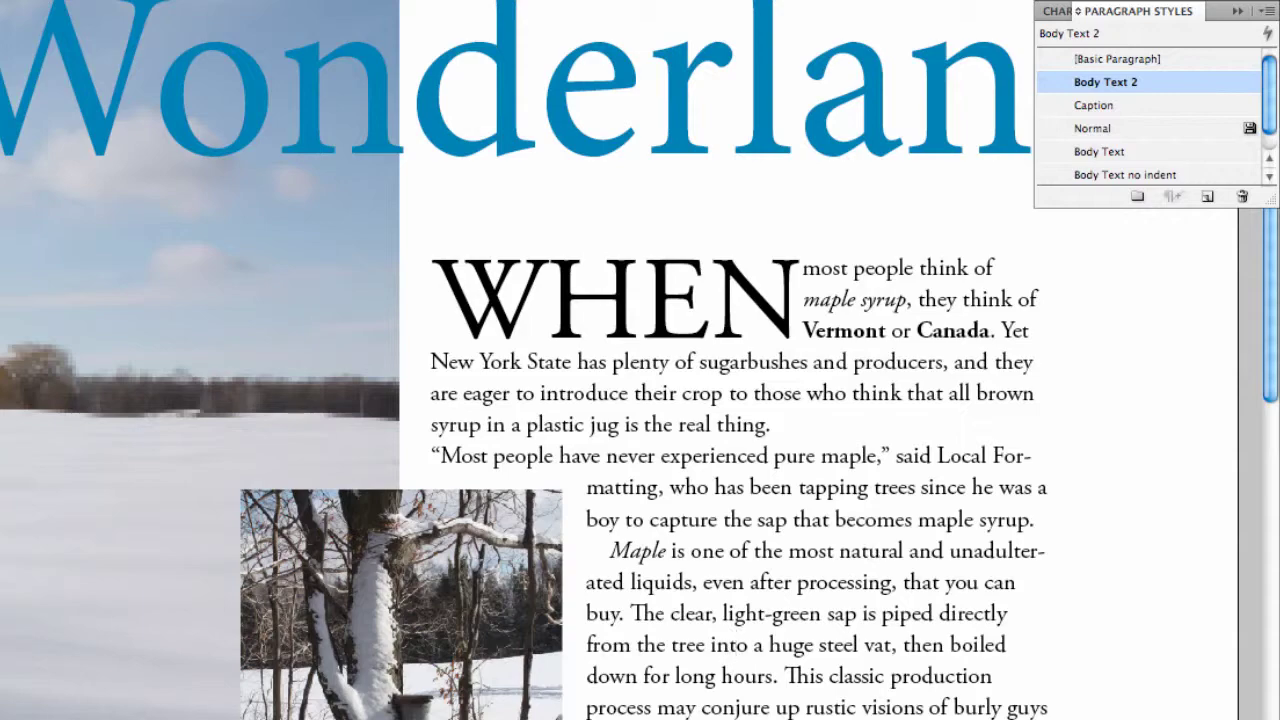
- Add 'Paragraph Style 1' based on Subhead and review its options without changing them
key("Escape")
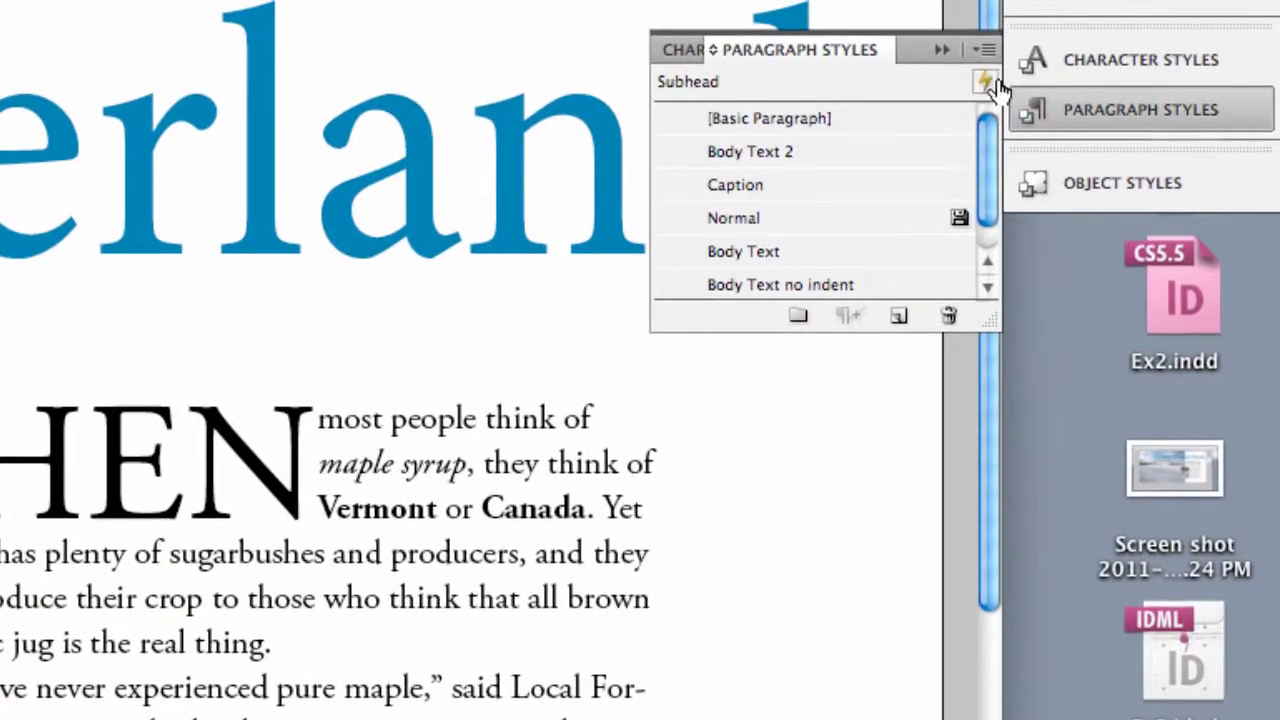
left_click(986, 49)
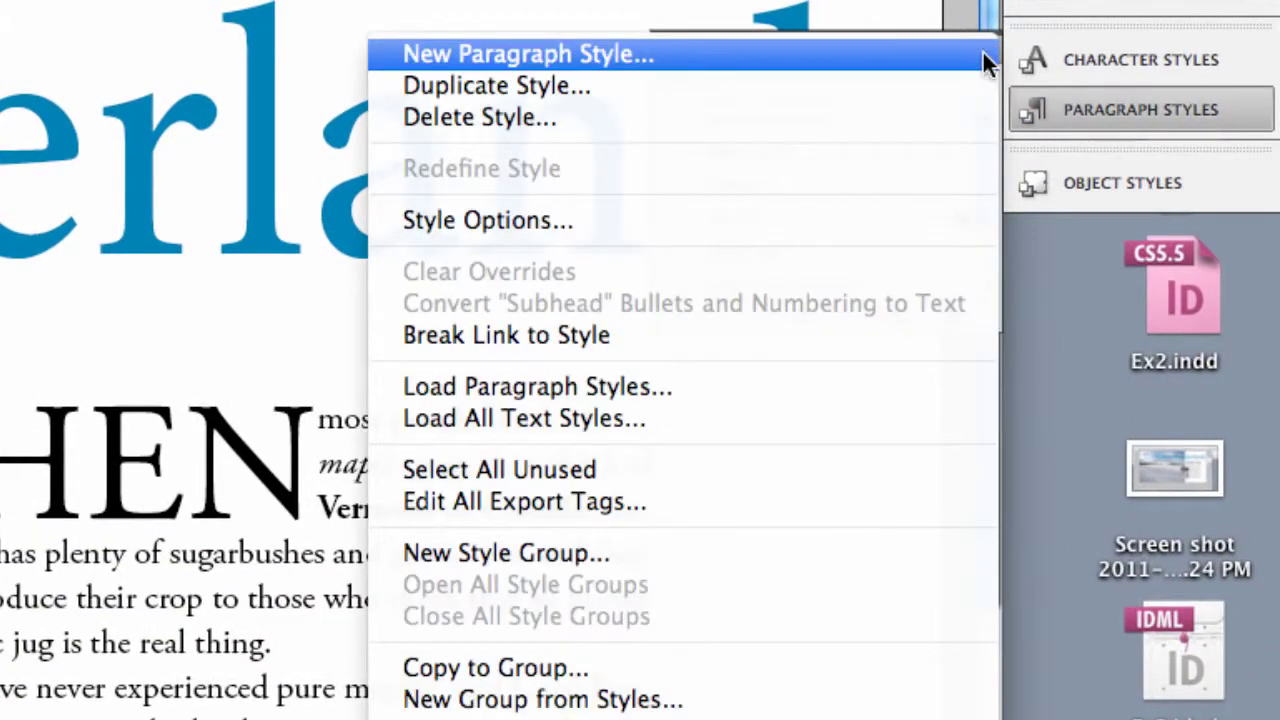
key("Escape")
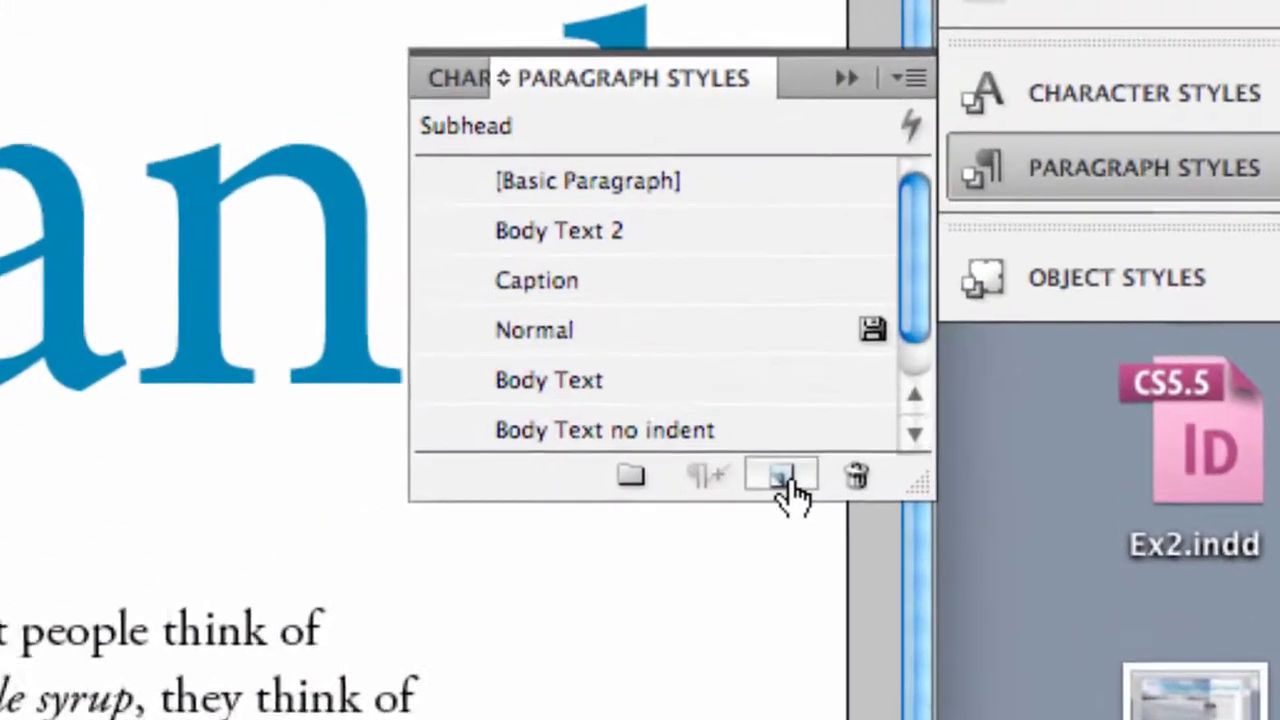
left_click(784, 480)
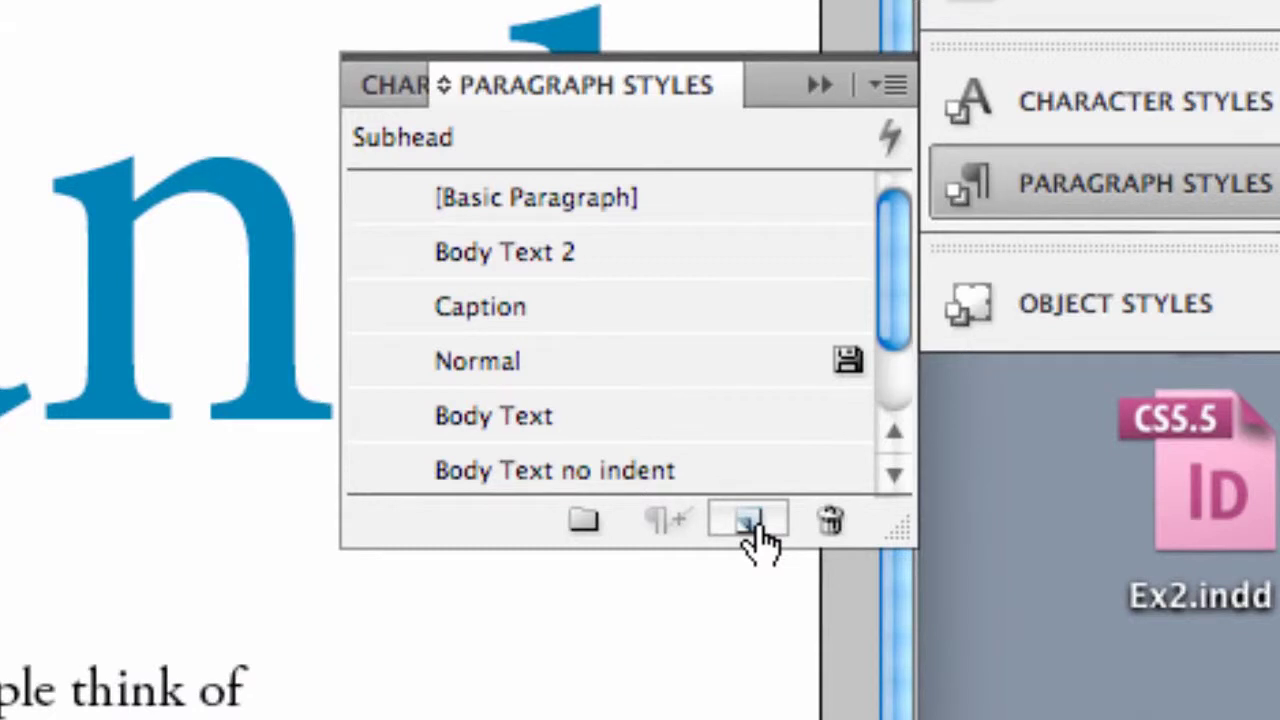
left_click_drag(891, 343, 891, 486)
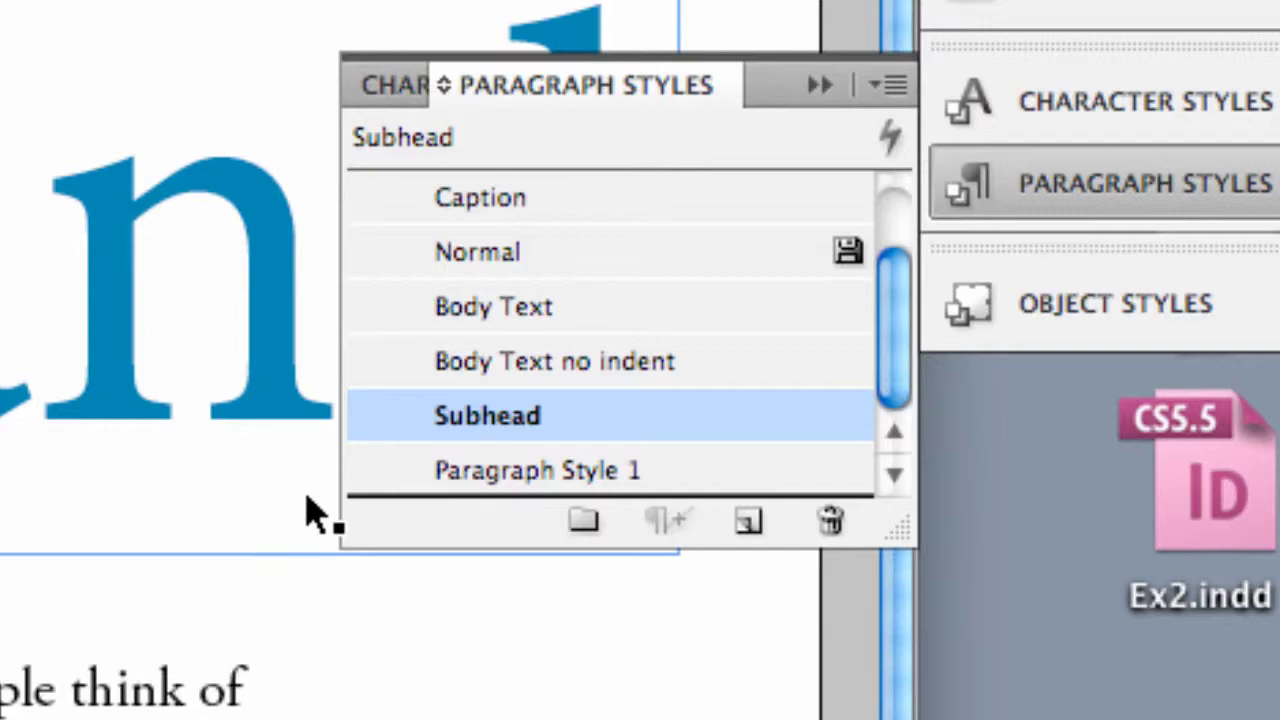
double_click(412, 470)
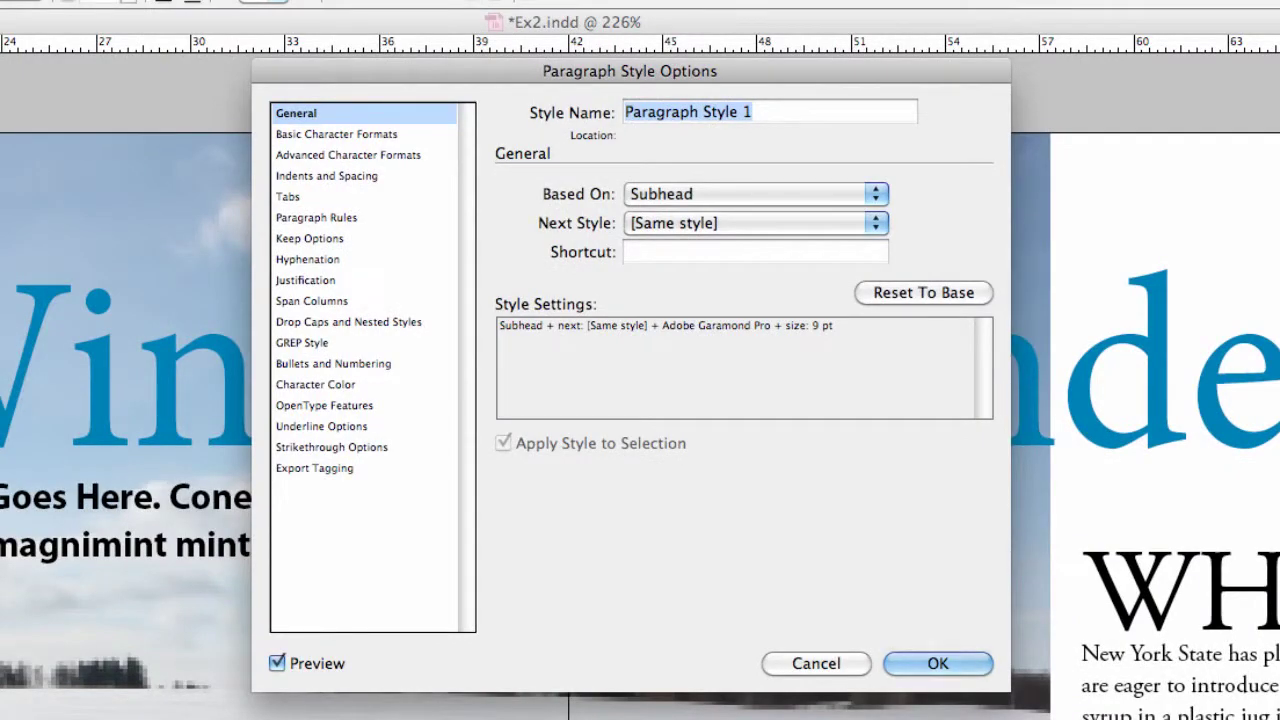
left_click(805, 665)
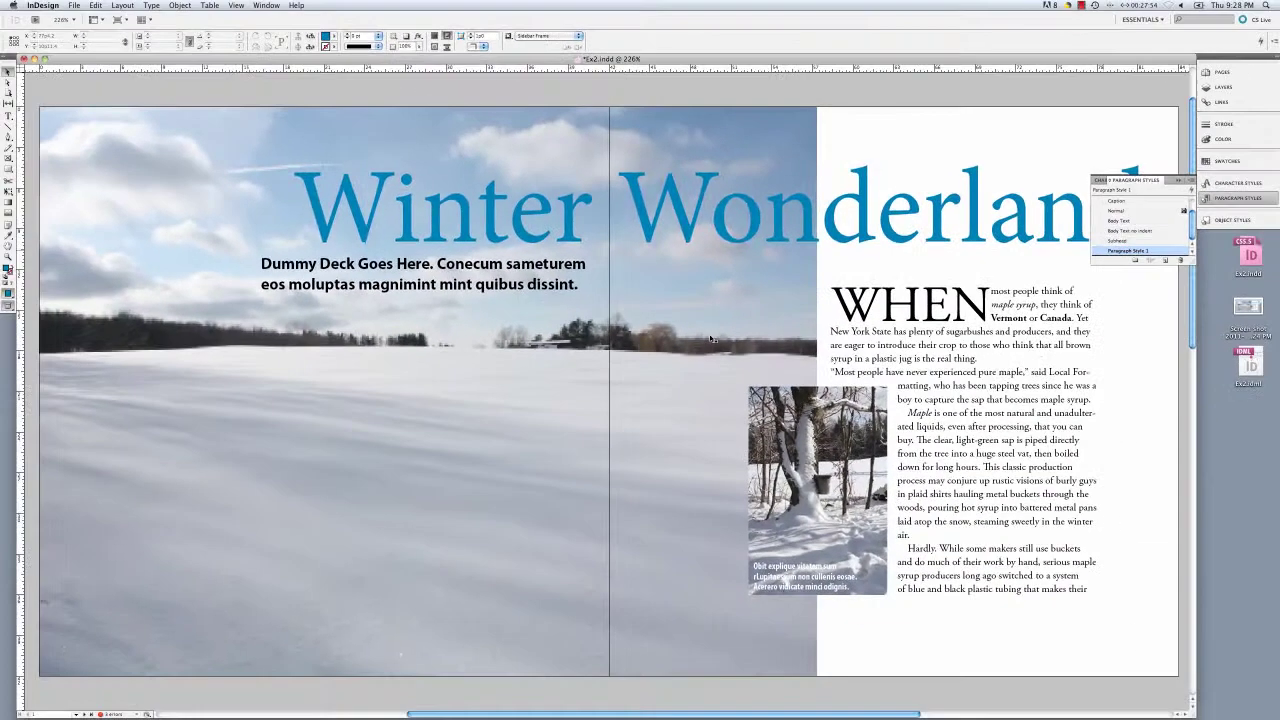
- Apply the body text Italic character style to the word 'that' in the article
left_click(1101, 181)
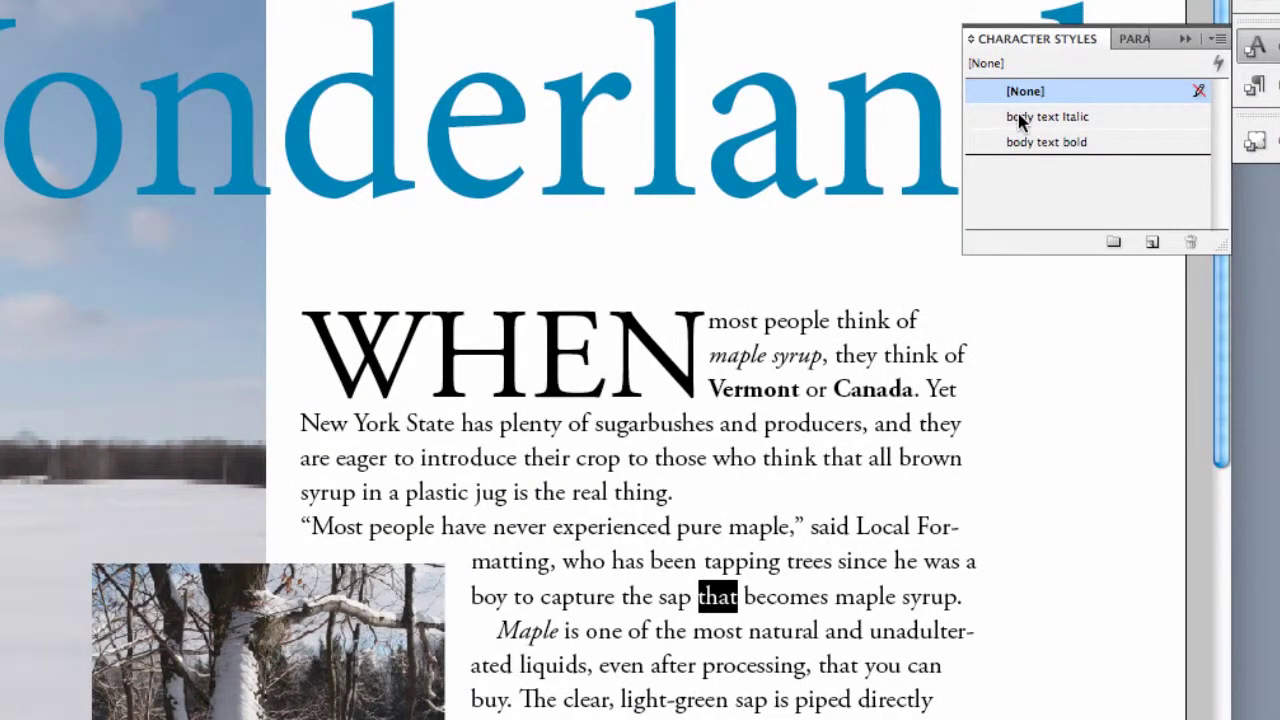
left_click(1020, 120)
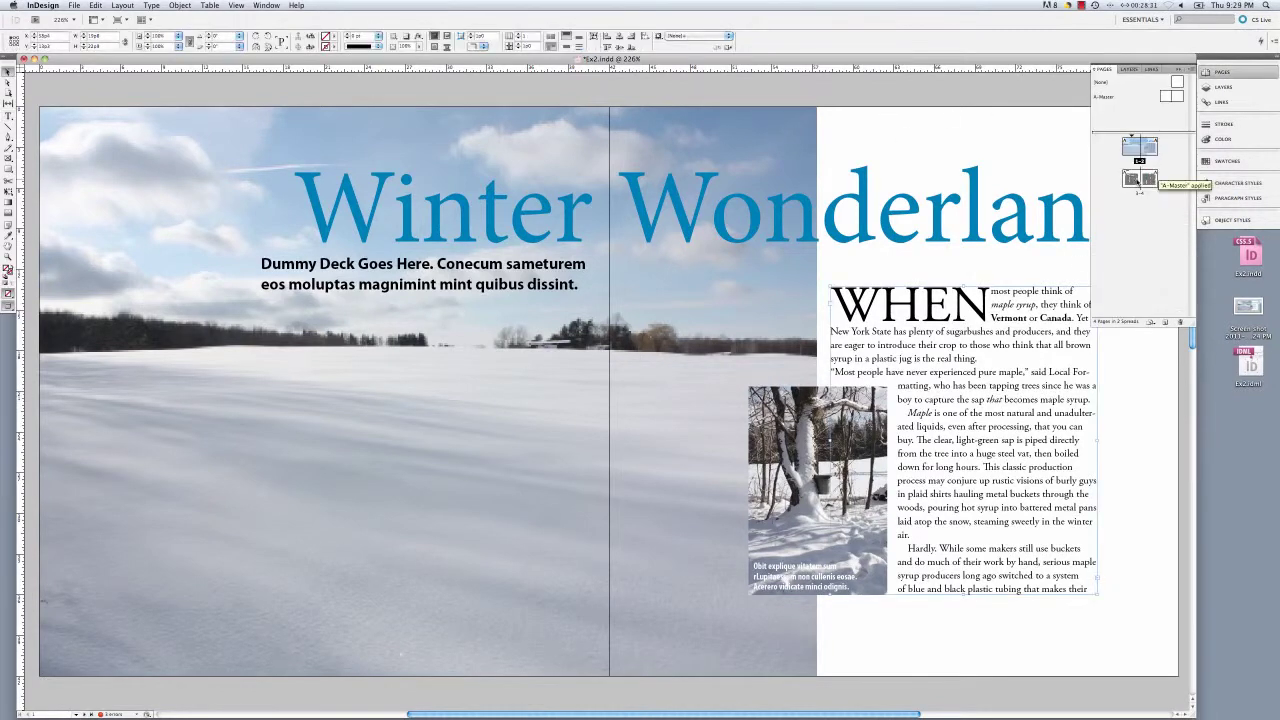
- On the second spread, start Object Style 1 from the blue sidebar's Sidebar Frame style
double_click(1140, 180)
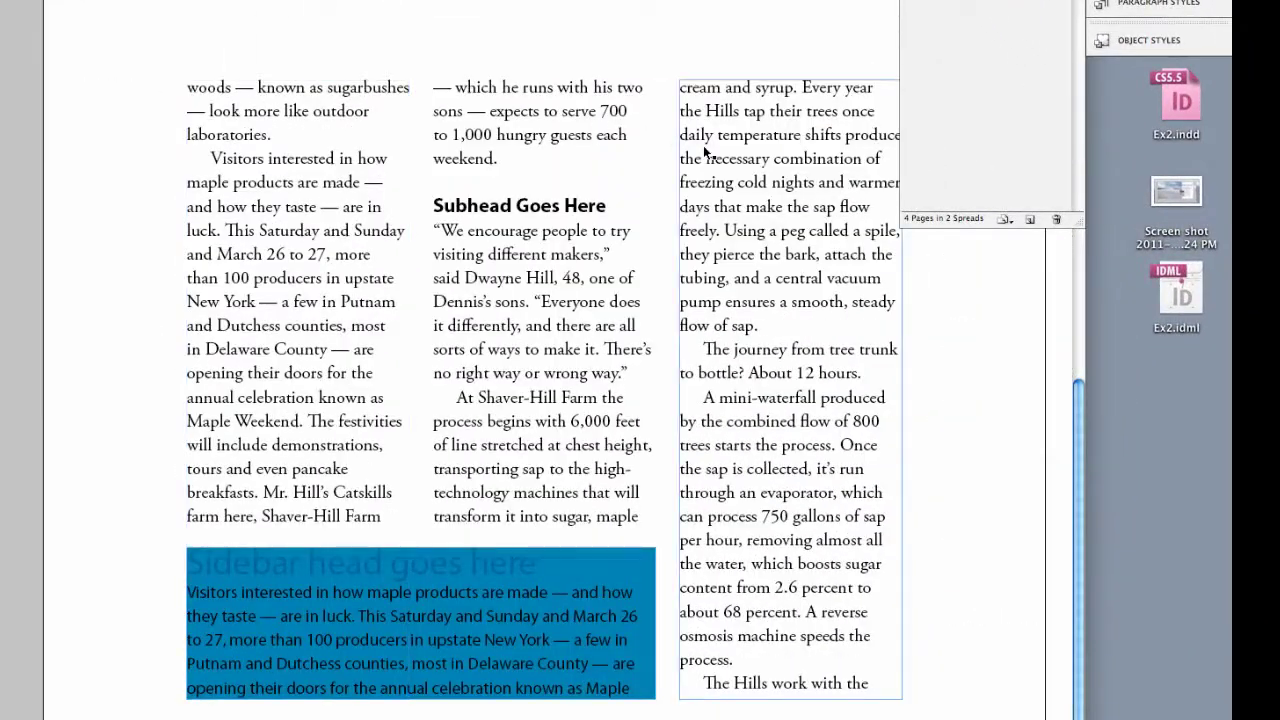
left_click(395, 629)
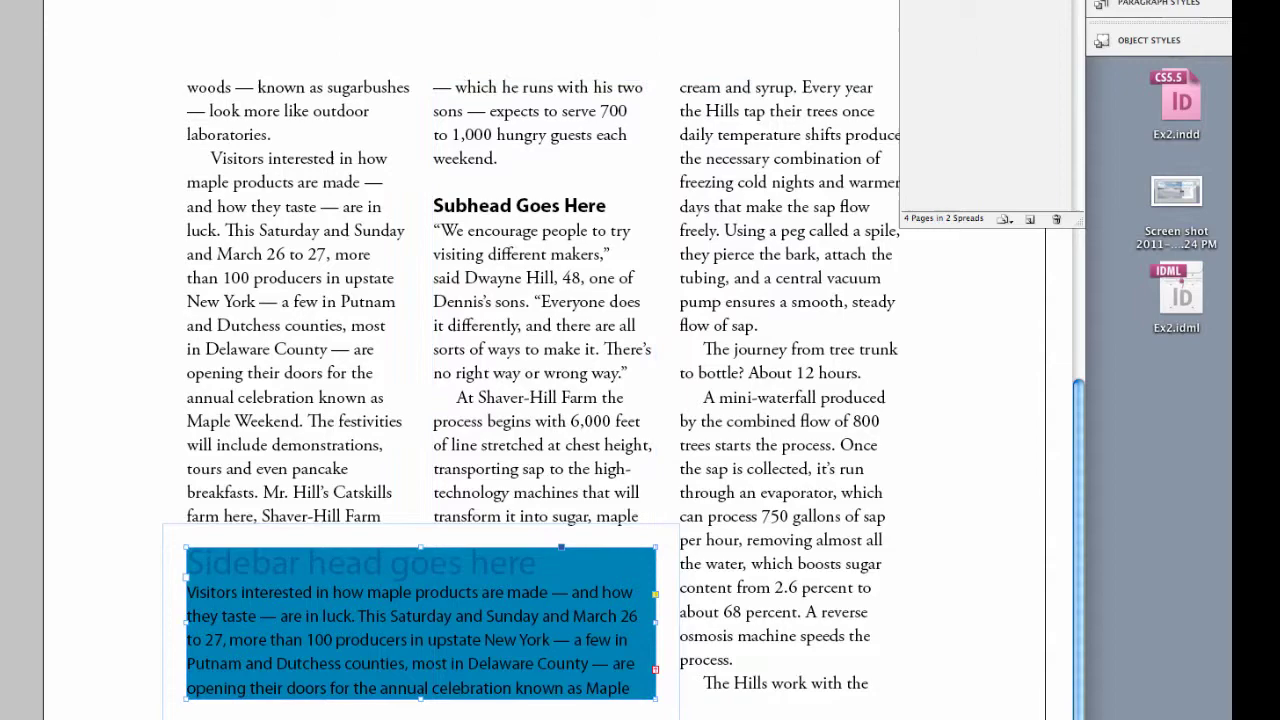
left_click(1176, 42)
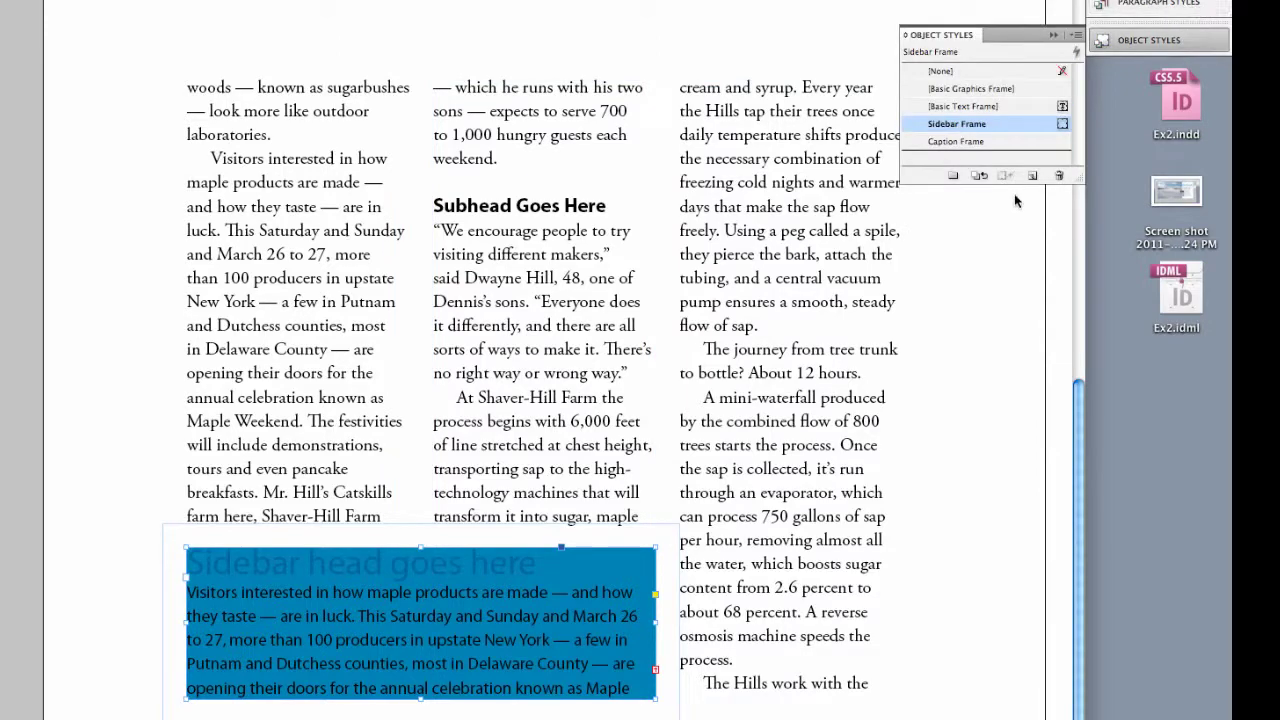
left_click(1077, 35)
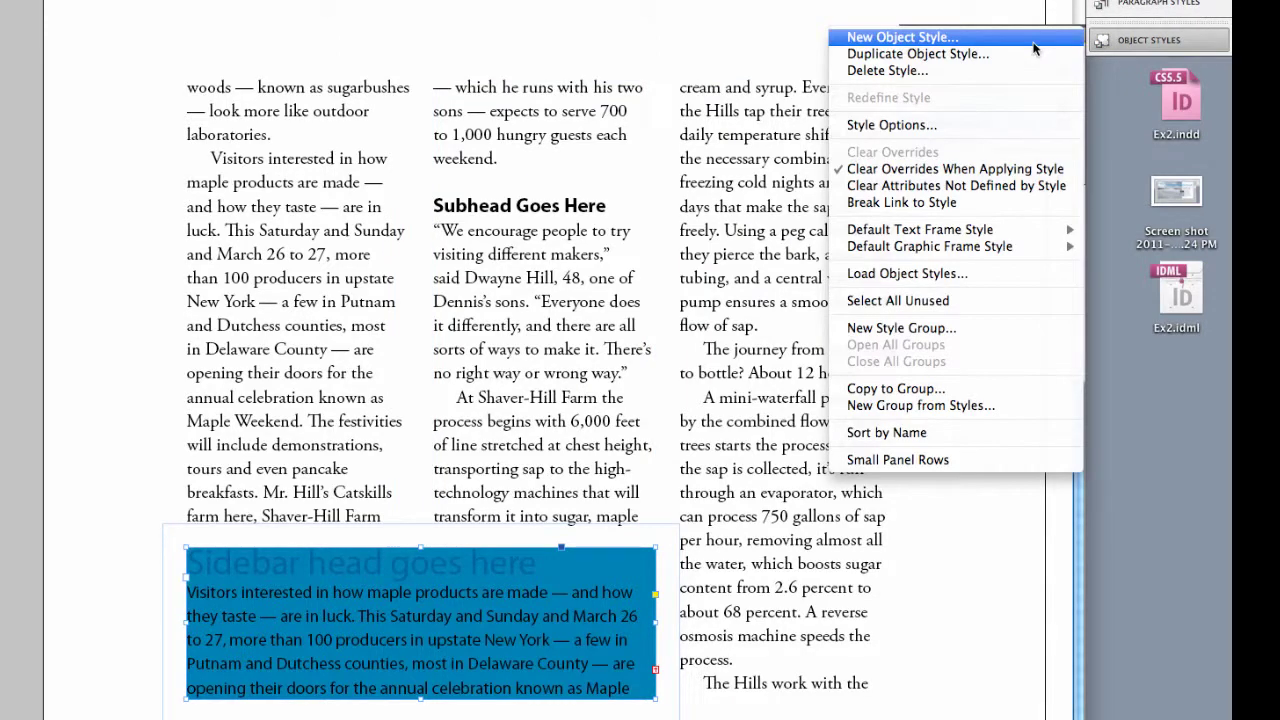
left_click(1033, 40)
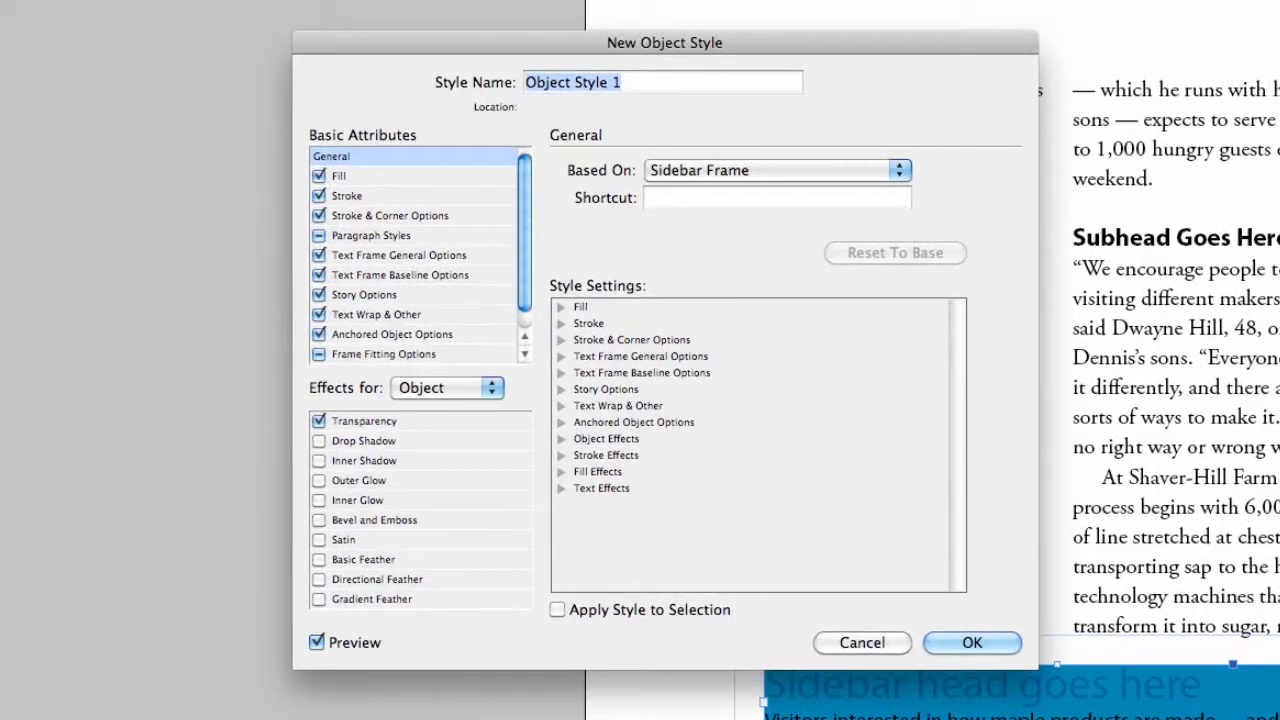
- Cancel the new object style and make the heading word 'Subhead' body text Italic
left_click(861, 638)
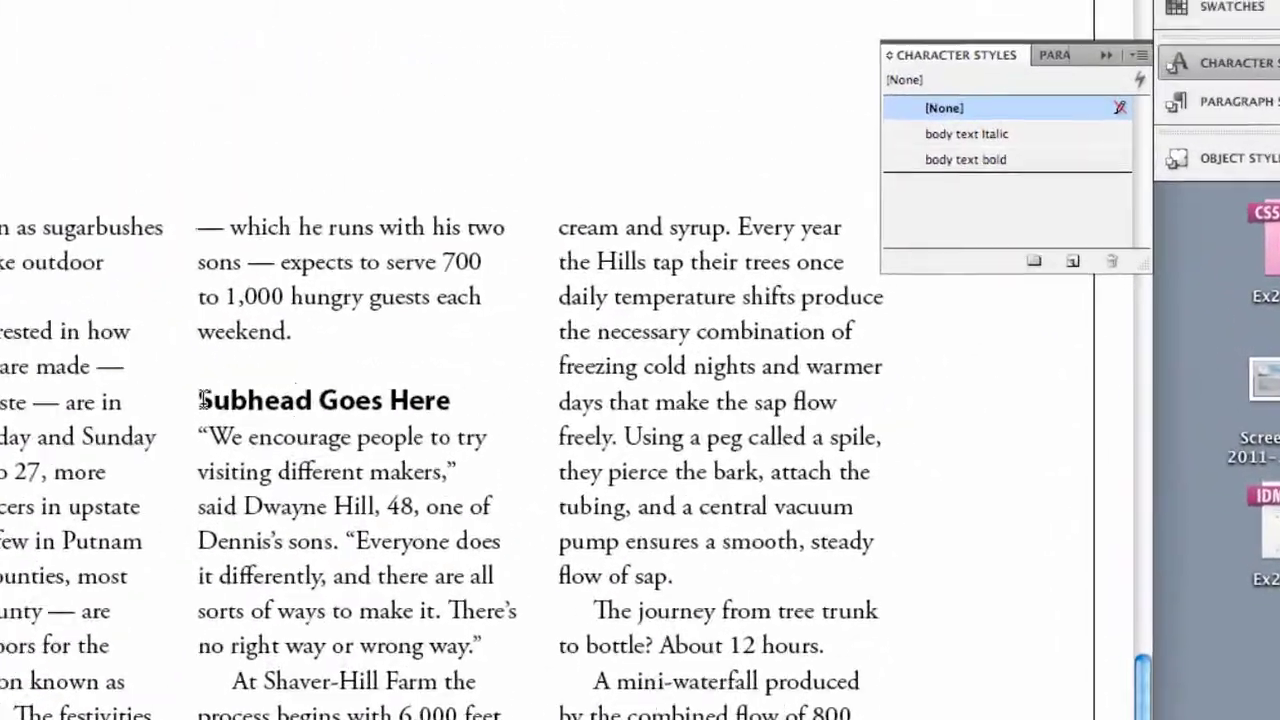
left_click_drag(203, 400, 317, 398)
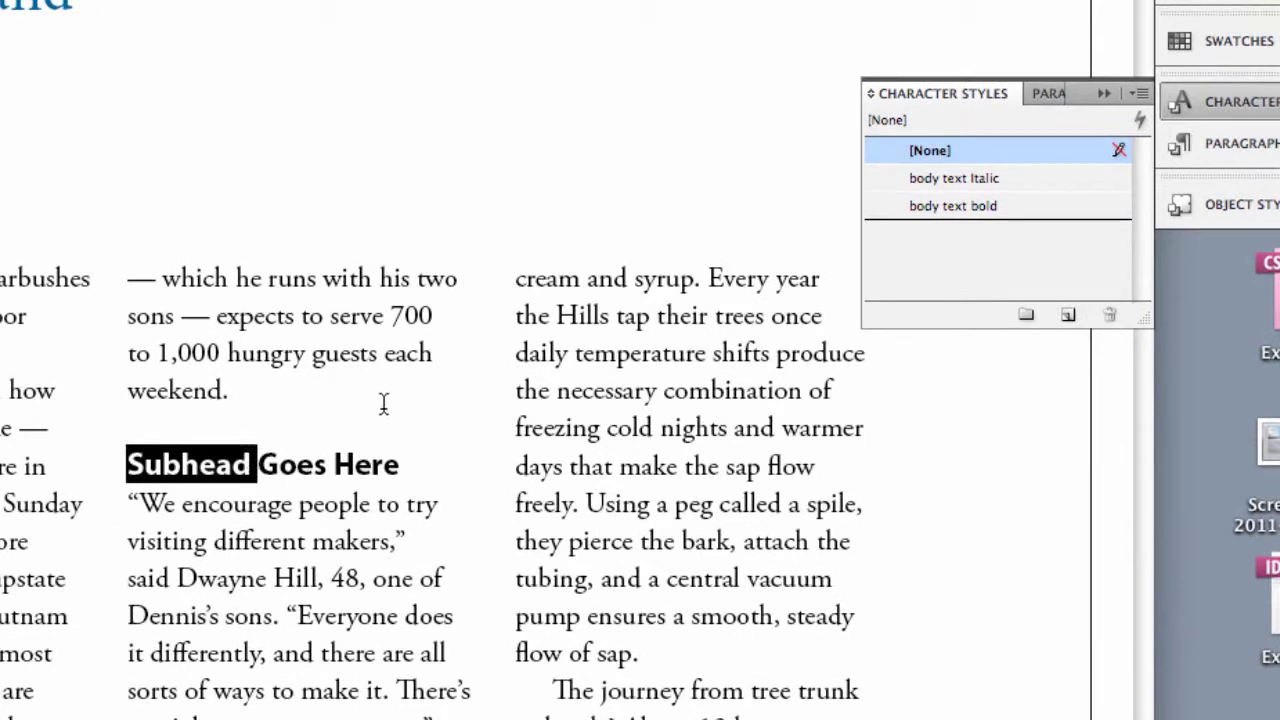
left_click(925, 178)
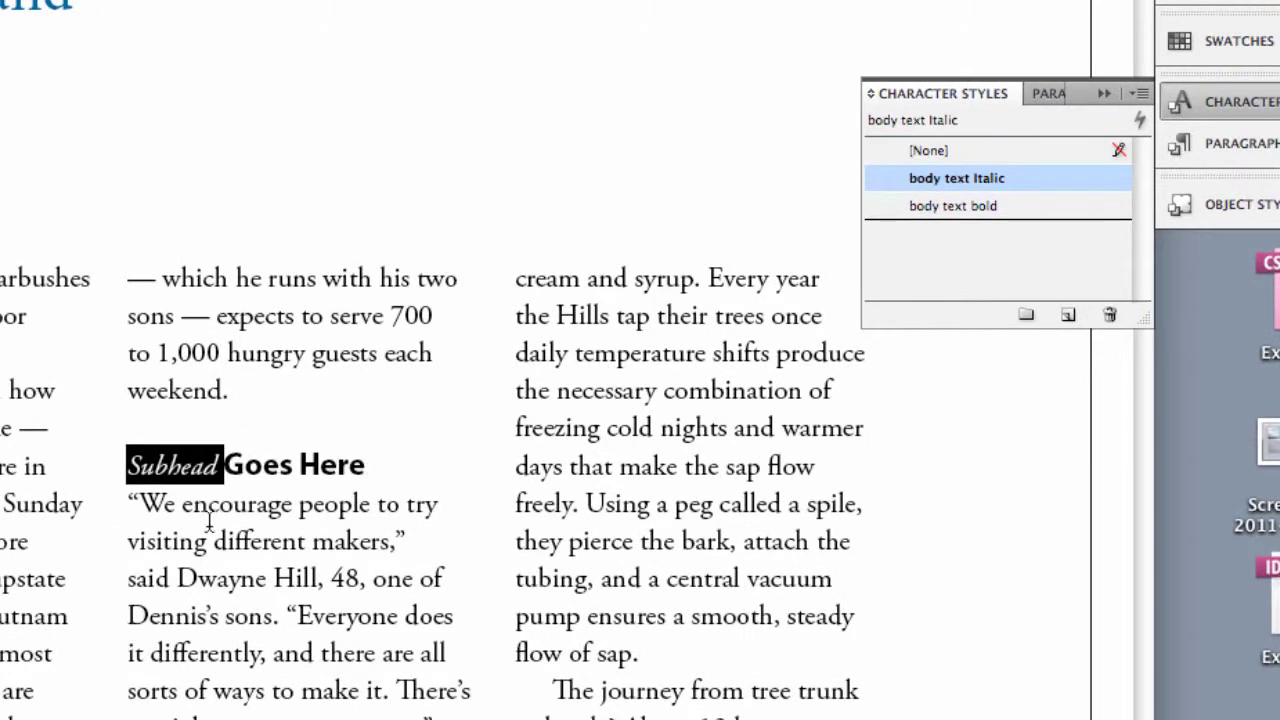
left_click(232, 465)
- Colour the word 'Goes' red with the C=0 M=100 Y=100 K=0 swatch
left_click_drag(232, 465, 284, 476)
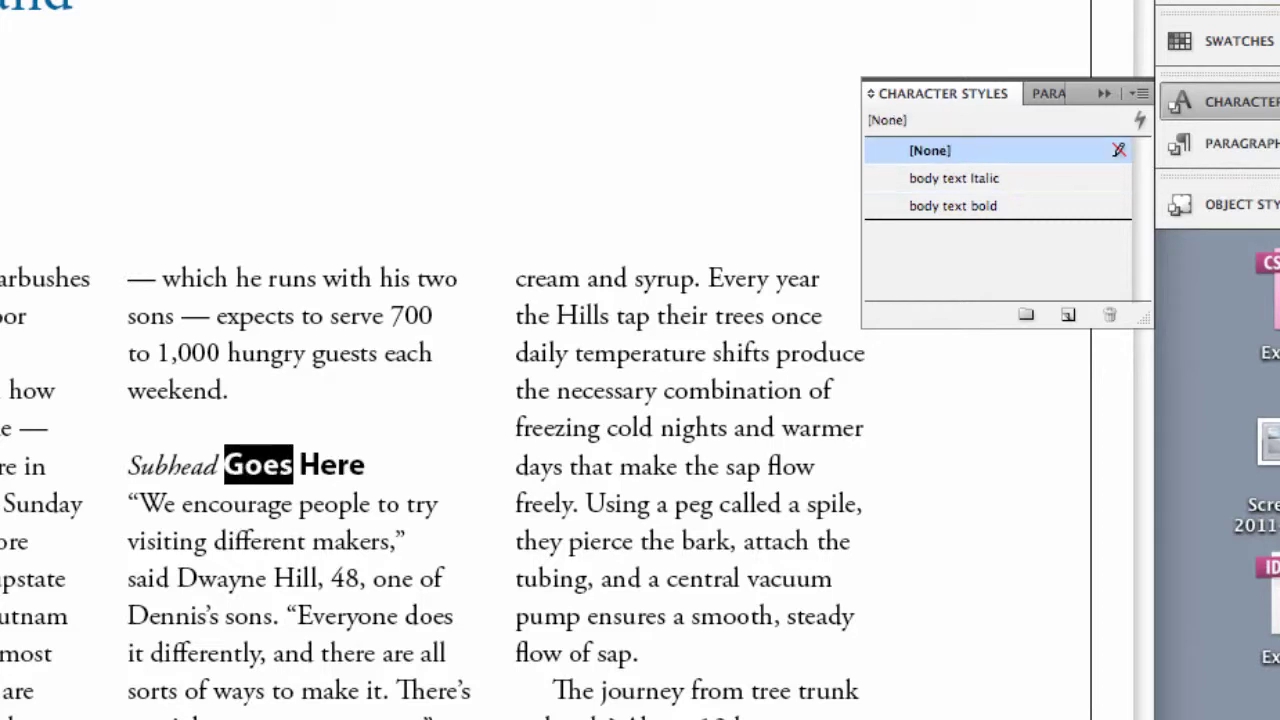
left_click(1215, 40)
left_click(945, 314)
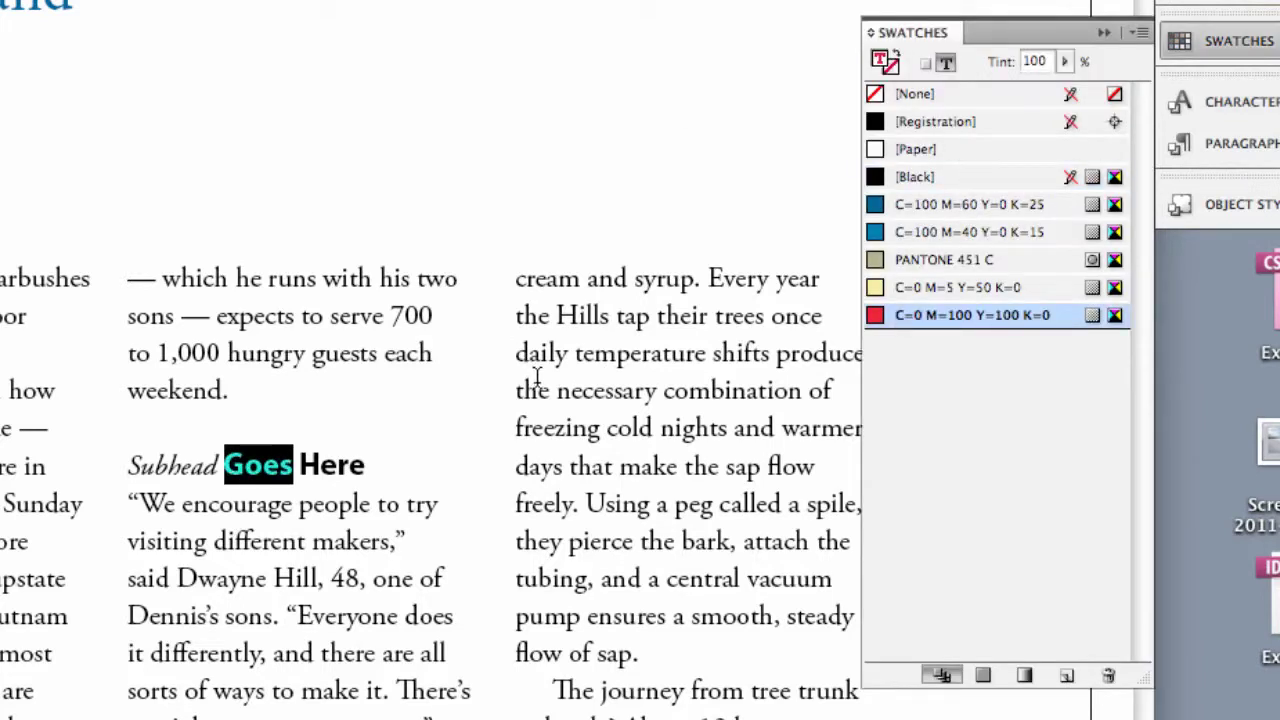
left_click(305, 465)
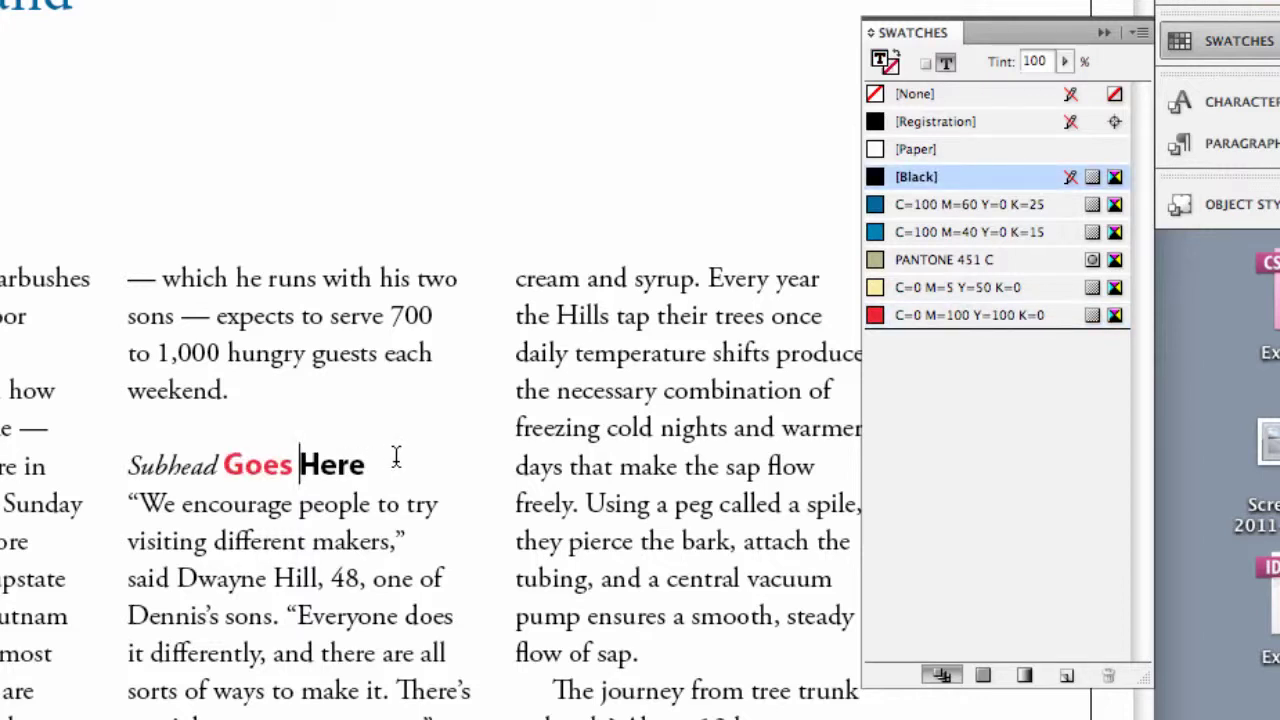
left_click(277, 465)
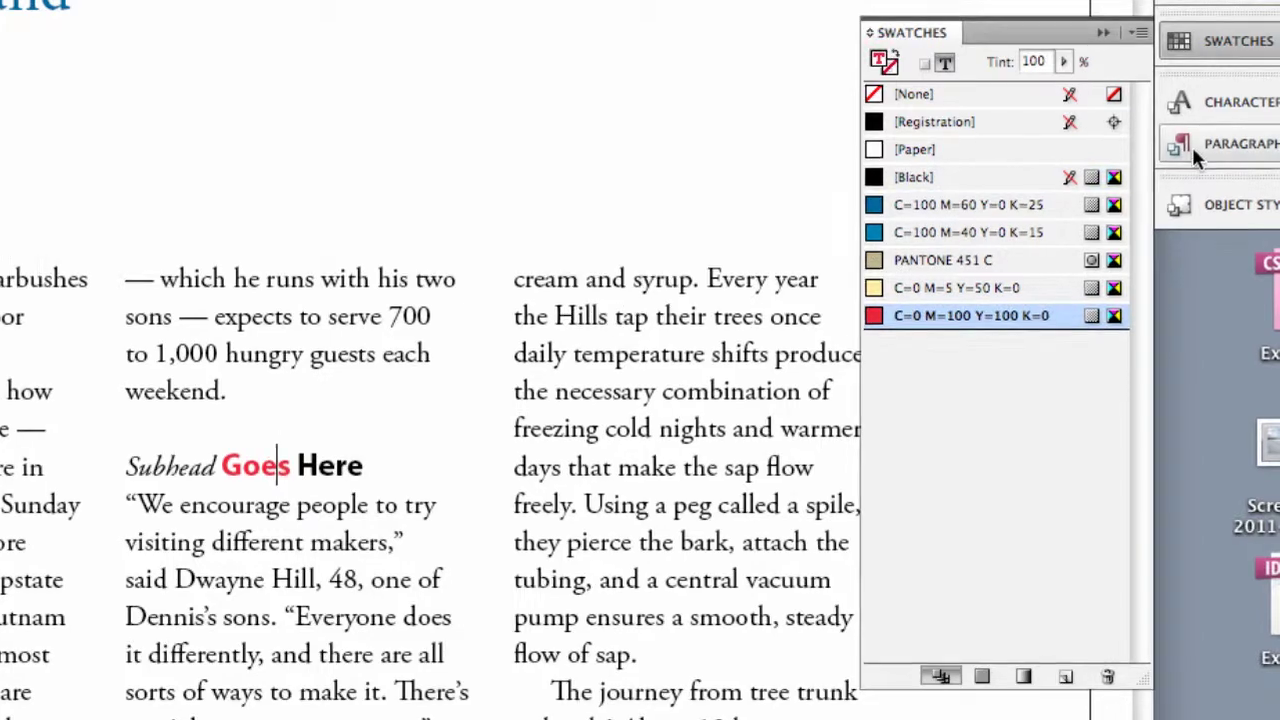
- Show Paragraph Styles to see the subhead marked Subhead+ with its red colour override
left_click(1191, 144)
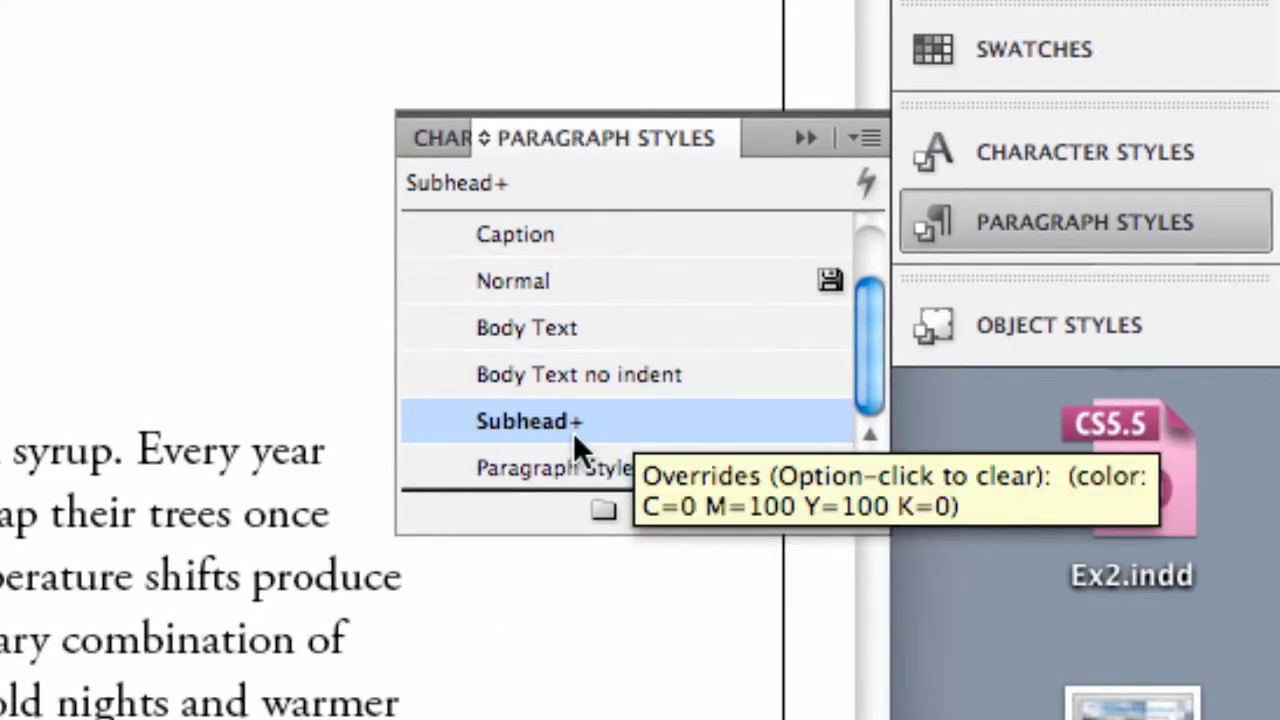